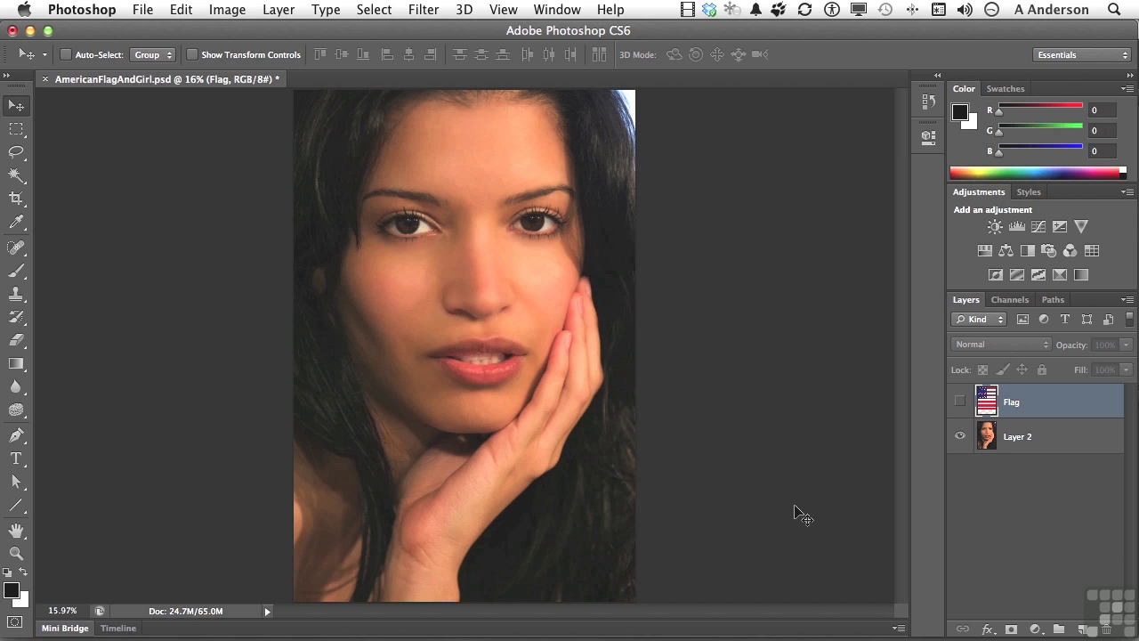
Toggle the Flag layer on and off, then create a new document from the current history state
{"action": "left_click", "coordinate": [959, 403]}
{"action": "left_click", "coordinate": [959, 403]}
{"action": "left_click", "coordinate": [928, 103]}
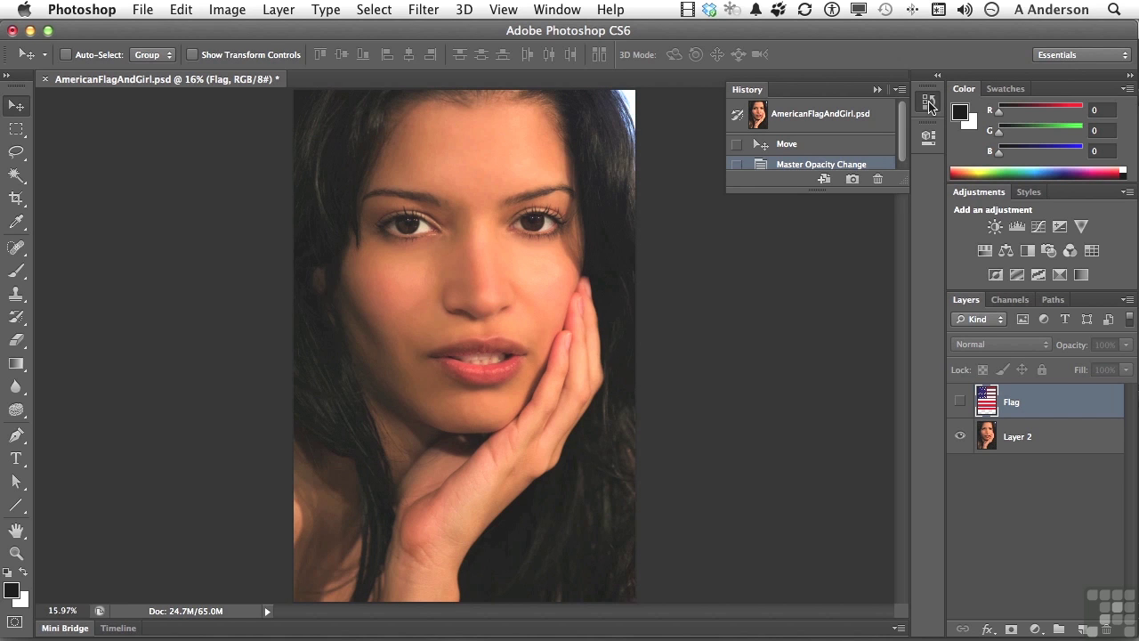
{"action": "left_click", "coordinate": [824, 180]}
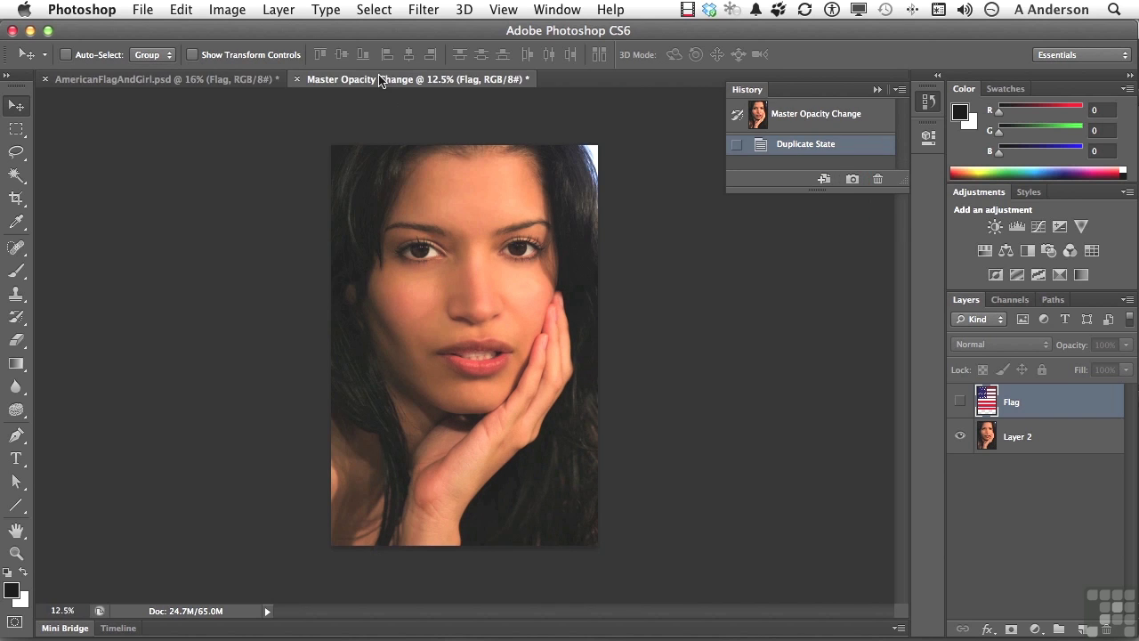
Fit the Master Opacity Change copy to the window and delete its Flag layer
{"action": "left_click", "coordinate": [11, 538]}
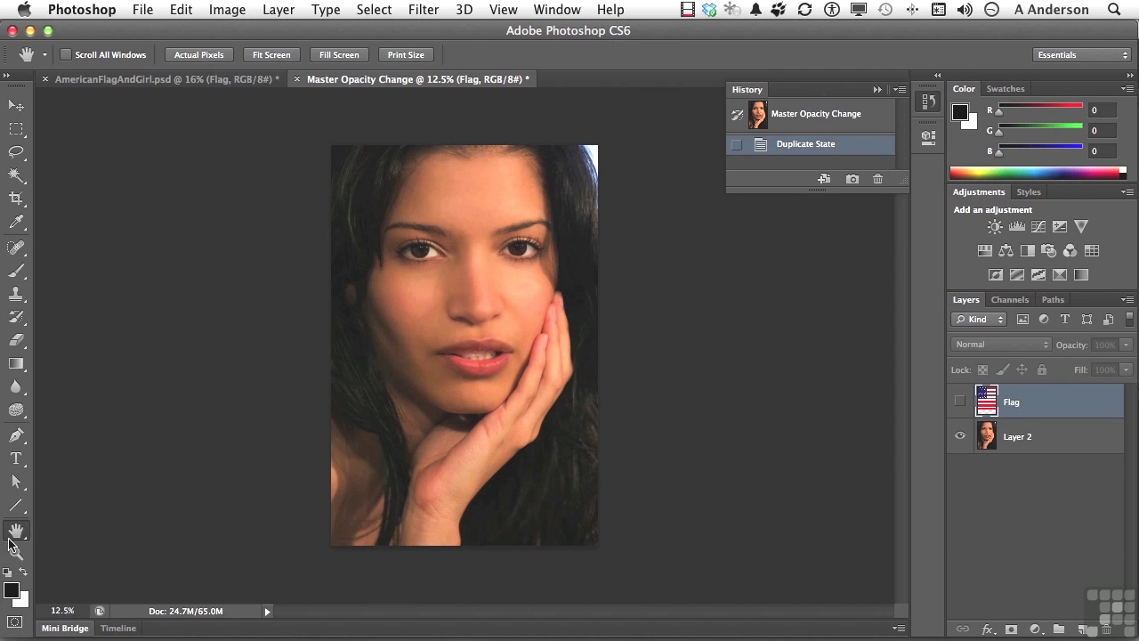
{"action": "double_click", "coordinate": [11, 539]}
{"action": "left_click", "coordinate": [169, 79]}
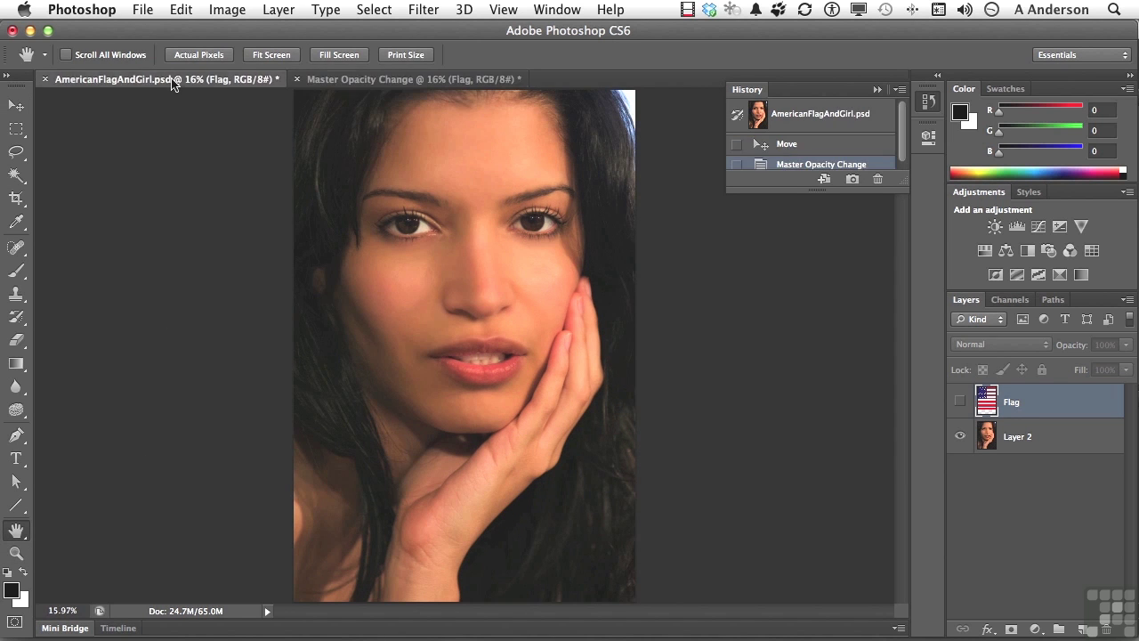
{"action": "left_click", "coordinate": [343, 79]}
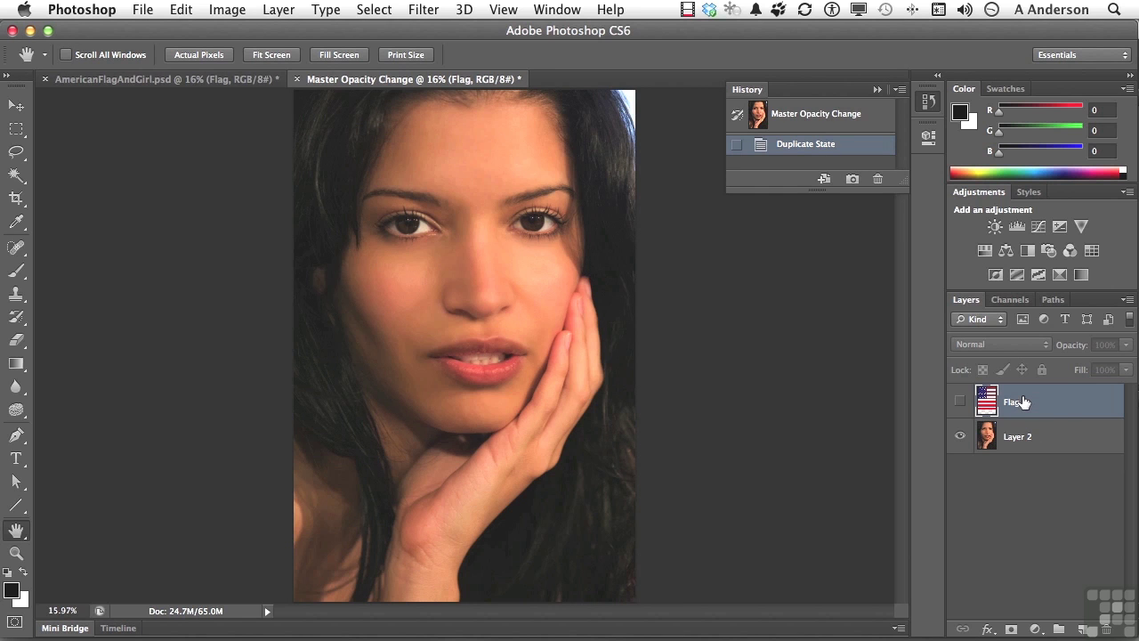
{"action": "key", "text": "Delete"}
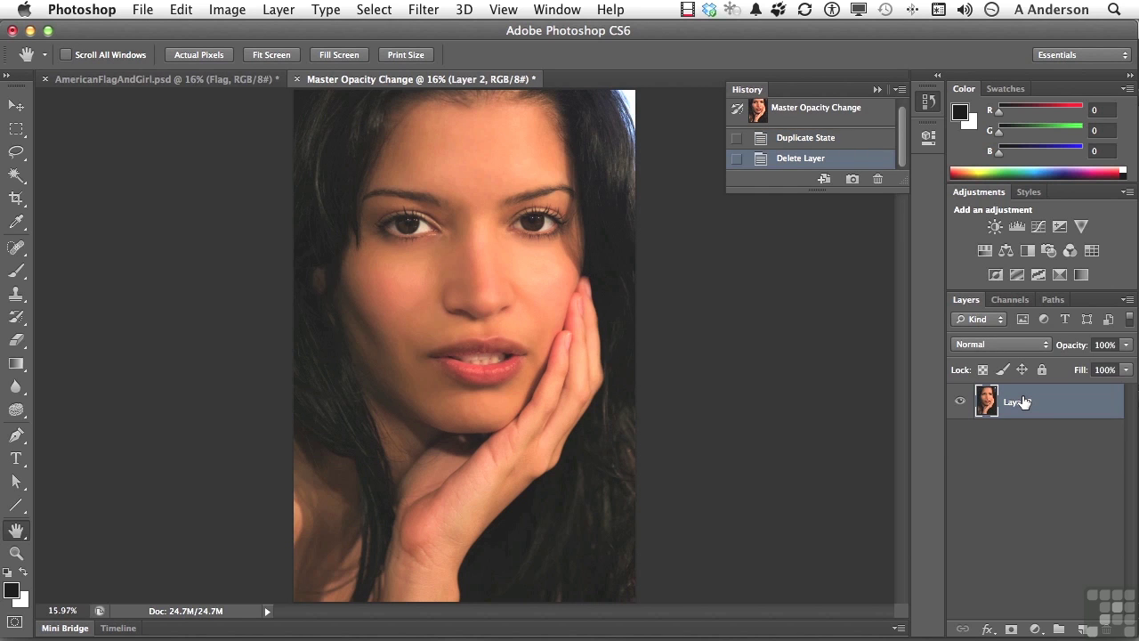
Desaturate the Master Opacity Change copy to greyscale via Image > Adjustments > Desaturate
{"action": "left_click", "coordinate": [213, 9]}
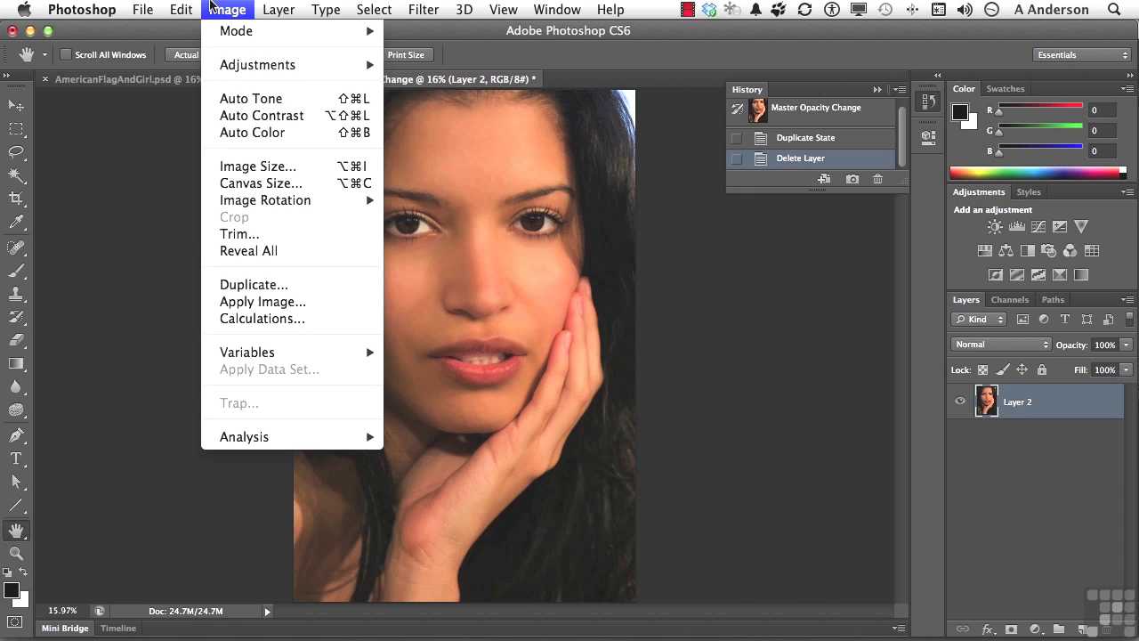
{"action": "mouse_move", "coordinate": [258, 66]}
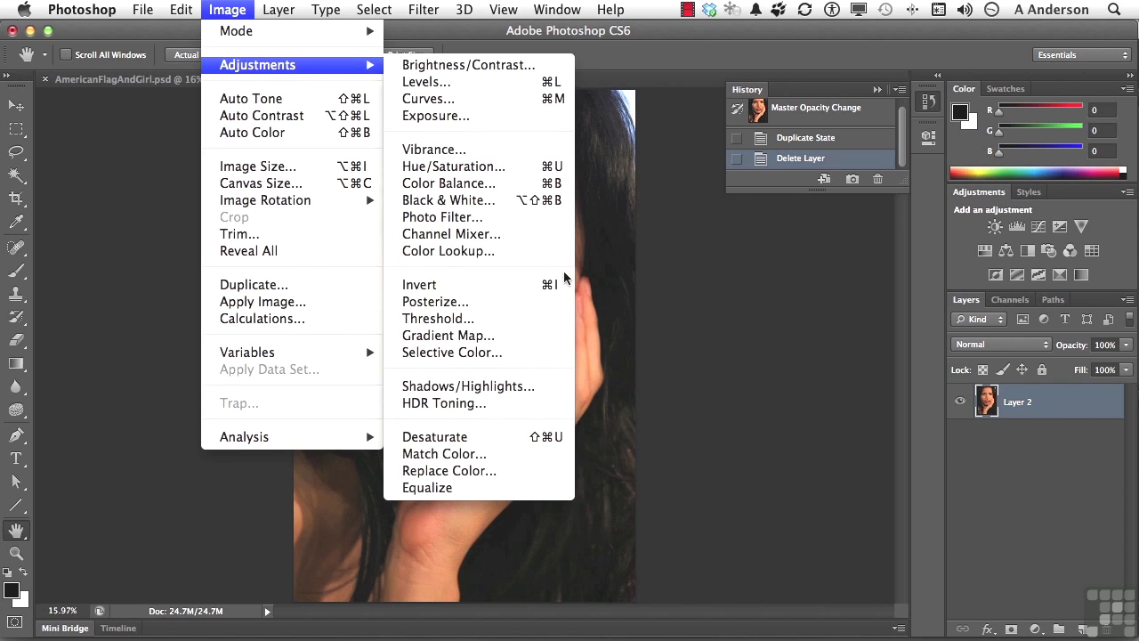
{"action": "left_click", "coordinate": [527, 437]}
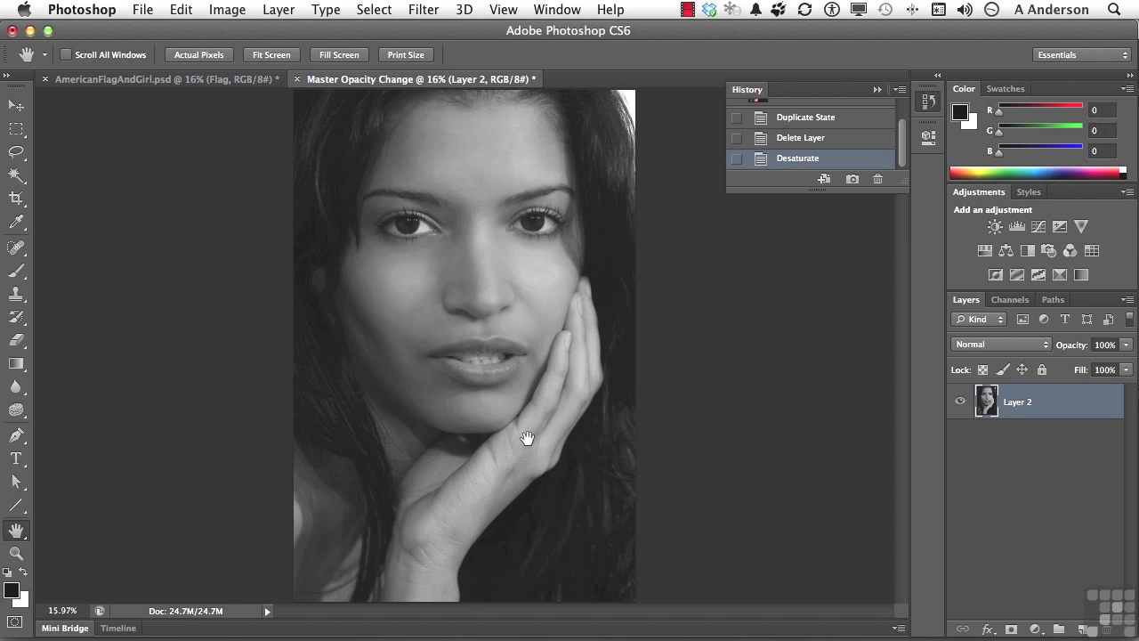
{"action": "key", "text": "super+shift+s"}
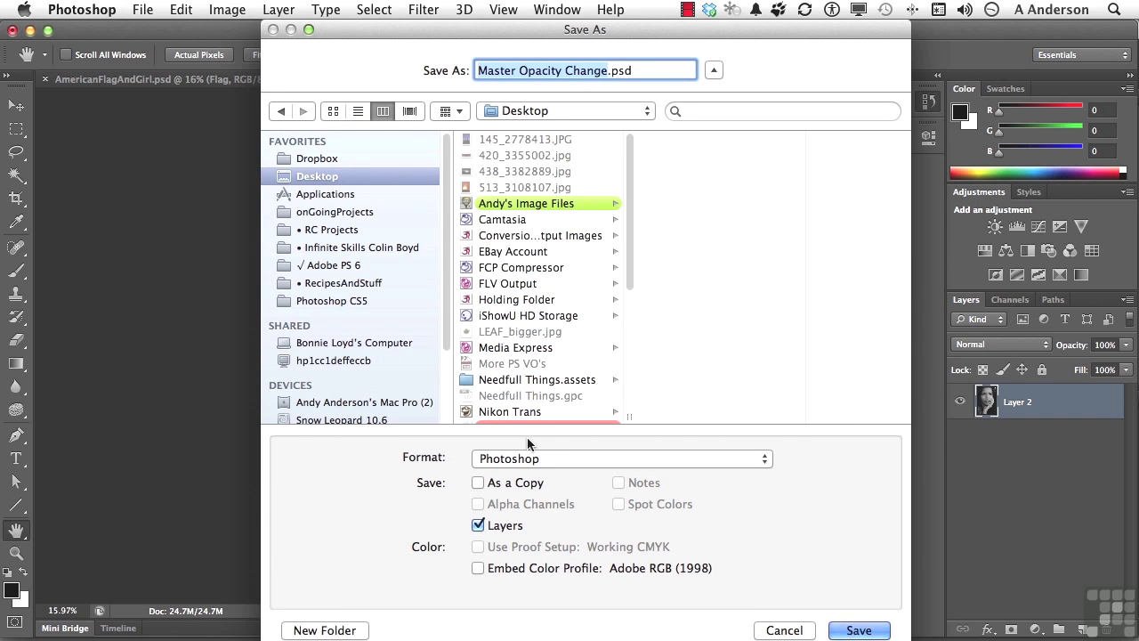
Save the greyscale copy under the name displacement.psd
{"action": "type", "text": "displacemen"}
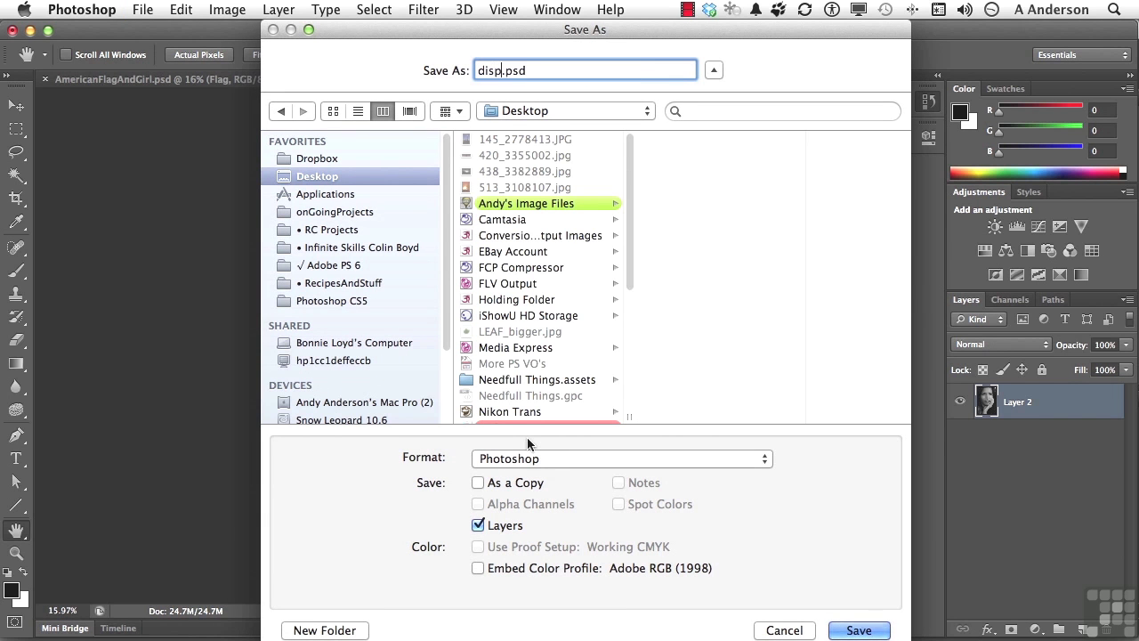
{"action": "type", "text": "t"}
{"action": "left_click", "coordinate": [870, 632]}
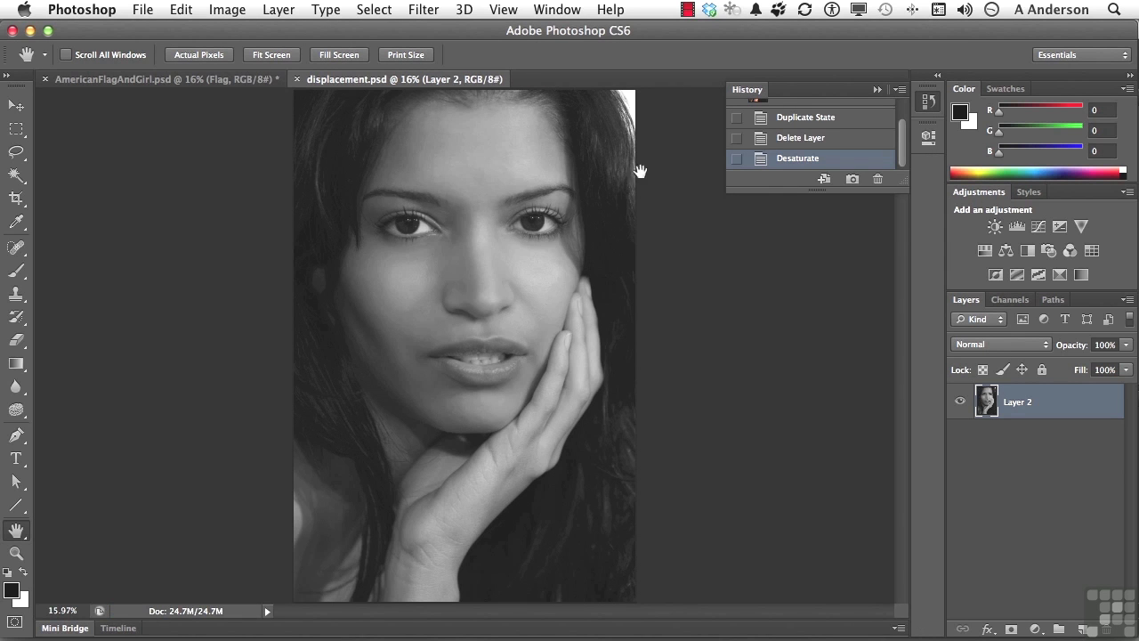
Close displacement.psd, make the Flag layer visible, and bring up Filter > Distort > Displace
{"action": "left_click", "coordinate": [298, 80]}
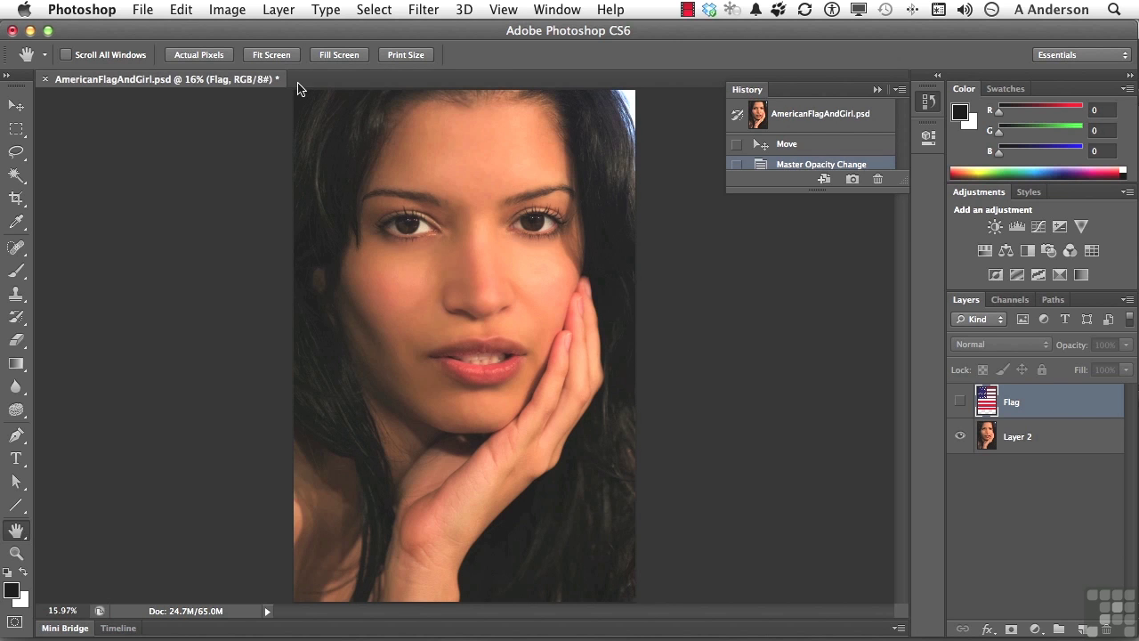
{"action": "left_click", "coordinate": [960, 402]}
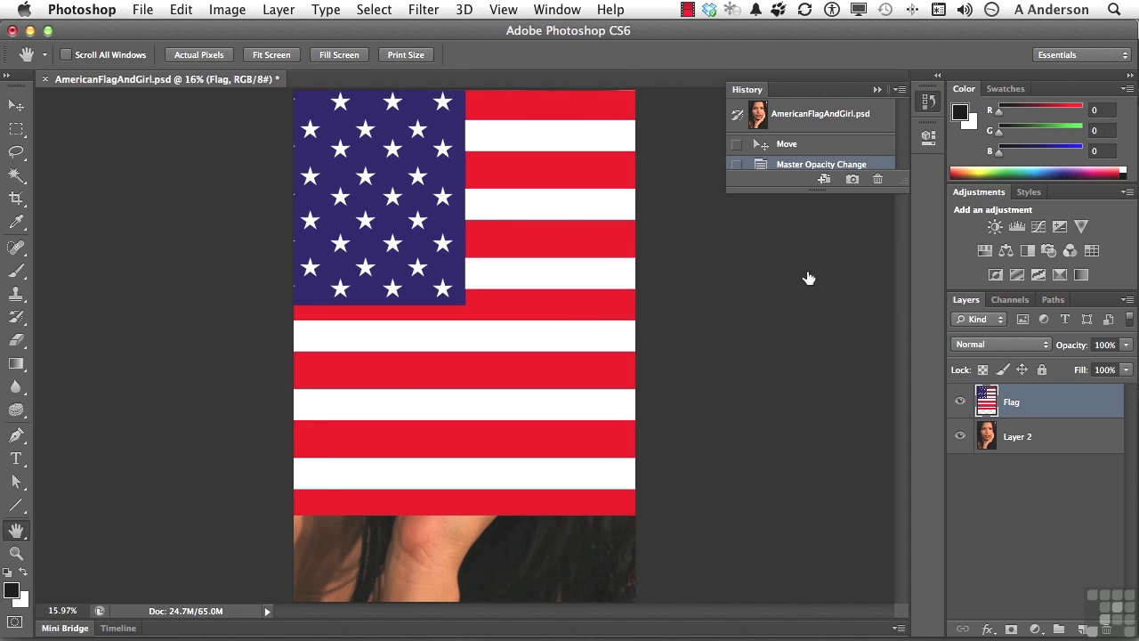
{"action": "left_click", "coordinate": [417, 8]}
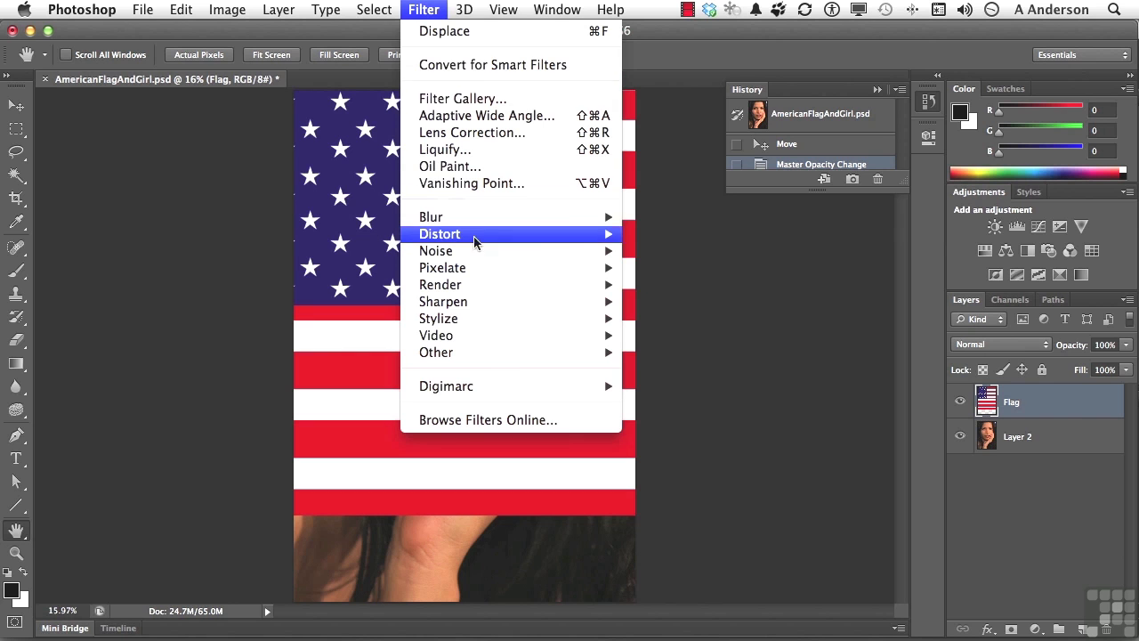
{"action": "mouse_move", "coordinate": [477, 236]}
{"action": "left_click", "coordinate": [677, 234]}
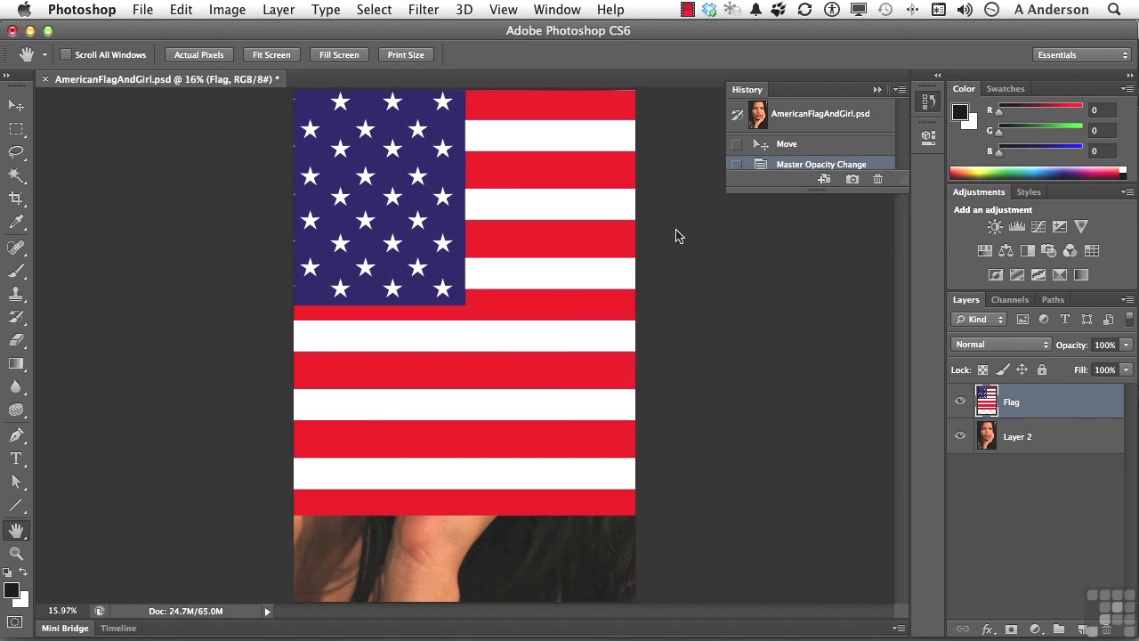
{"action": "left_click_drag", "start_coordinate": [675, 268], "coordinate": [523, 192]}
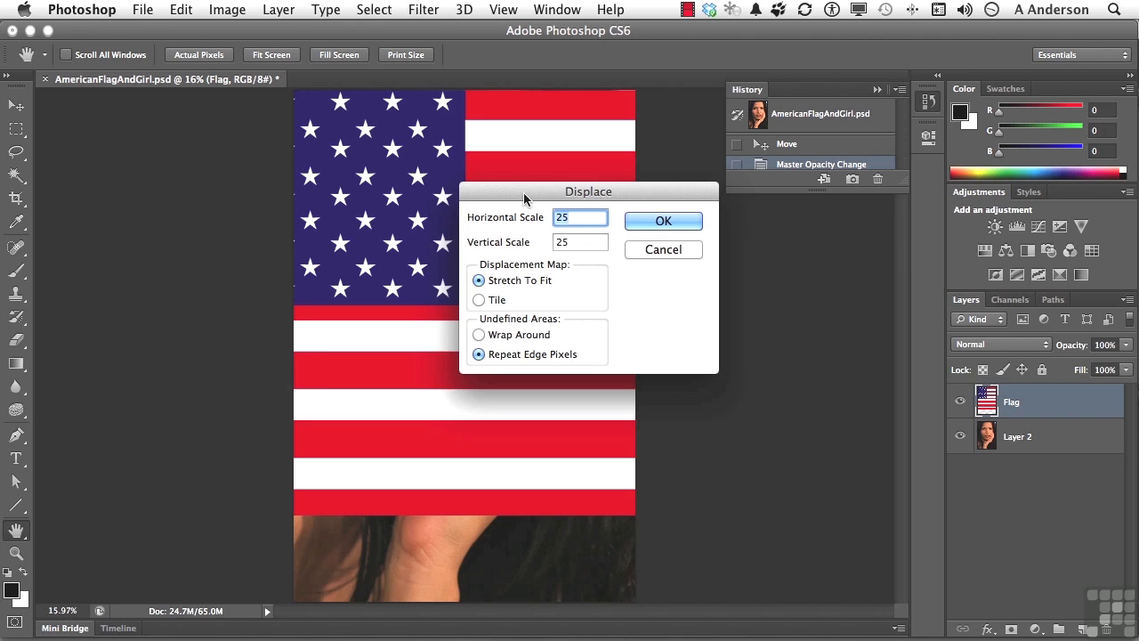
Displace the Flag layer at horizontal and vertical scale 25 using displacement.psd as the map
{"action": "left_click", "coordinate": [570, 221]}
{"action": "left_click", "coordinate": [576, 243]}
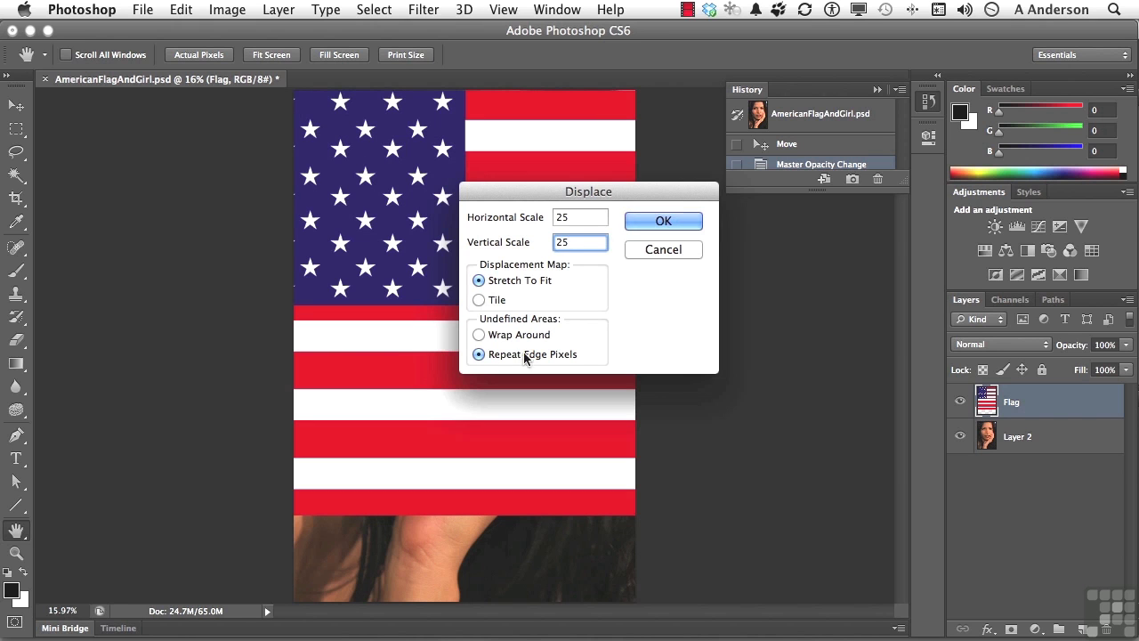
{"action": "left_click", "coordinate": [661, 223]}
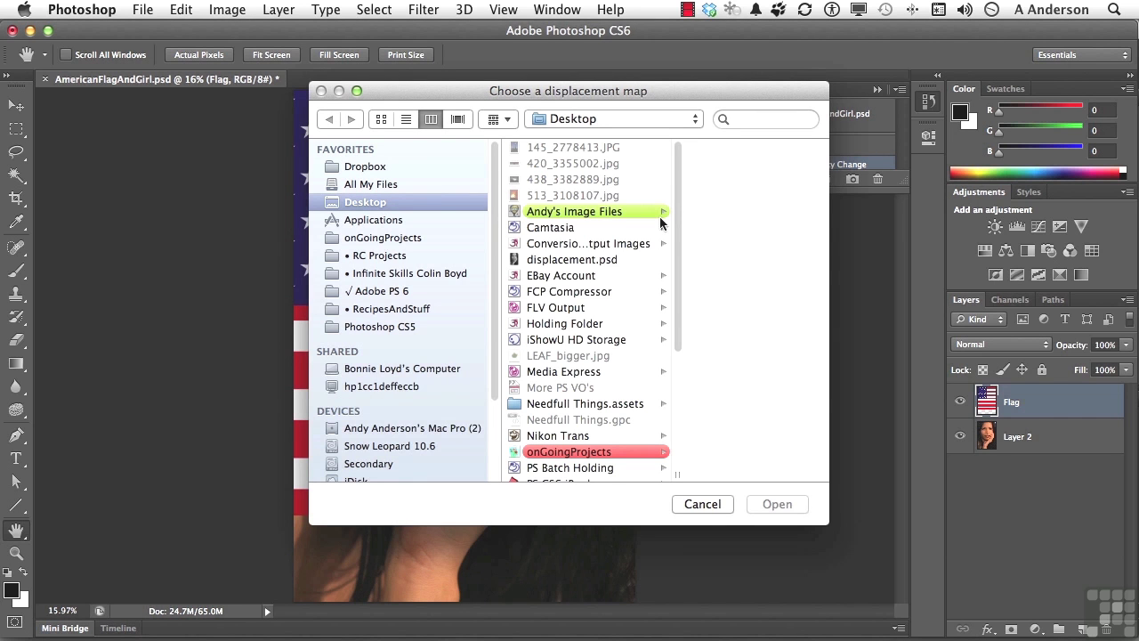
{"action": "left_click", "coordinate": [581, 261]}
{"action": "left_click", "coordinate": [771, 511]}
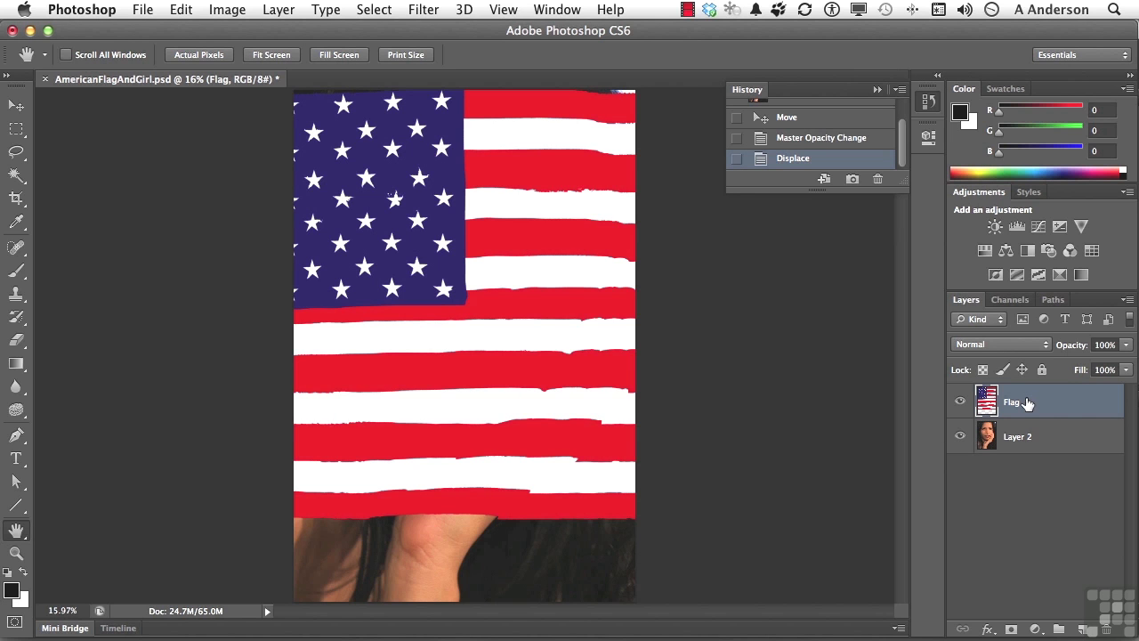
{"action": "left_click", "coordinate": [1017, 345]}
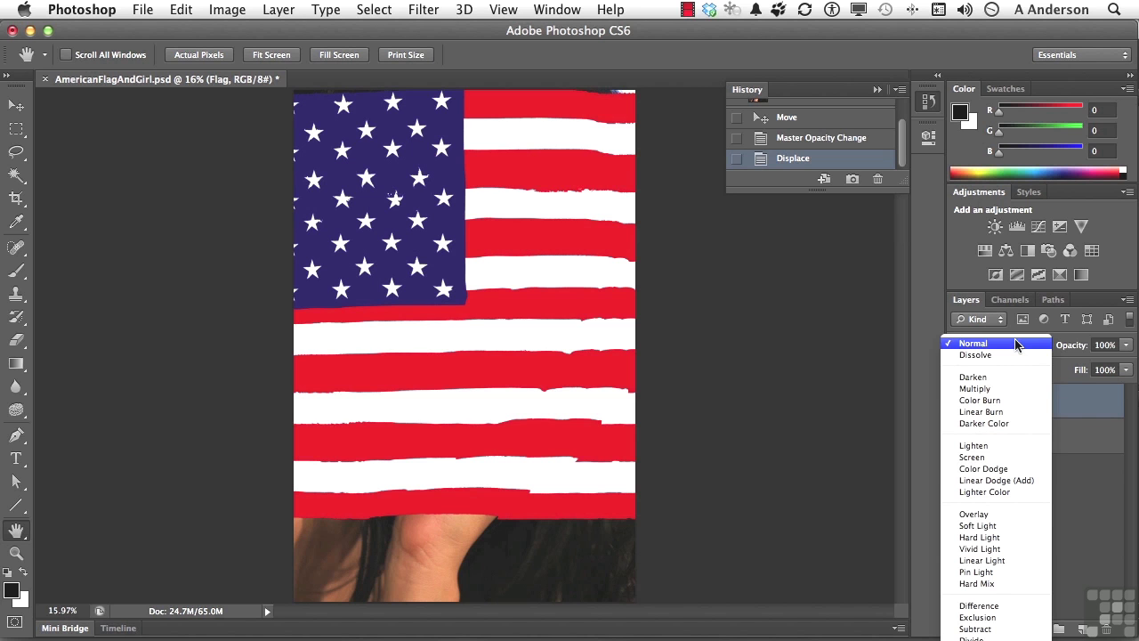
Set the Flag layer to Overlay at 46% opacity and add a white layer mask
{"action": "left_click", "coordinate": [1003, 518]}
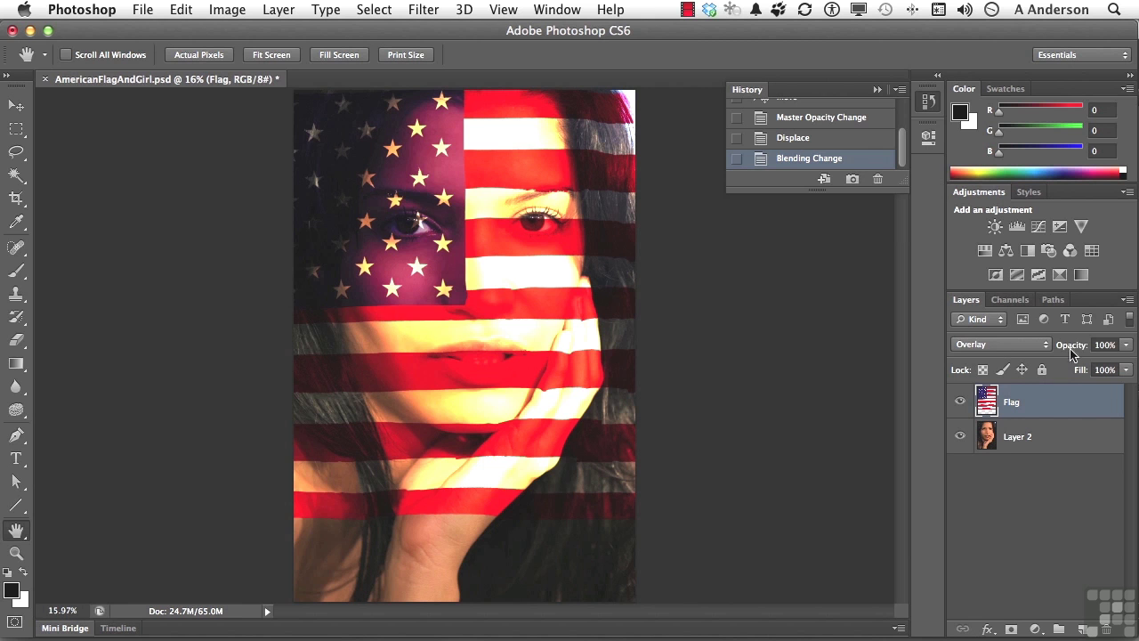
{"action": "left_click_drag", "start_coordinate": [1070, 346], "coordinate": [1025, 355]}
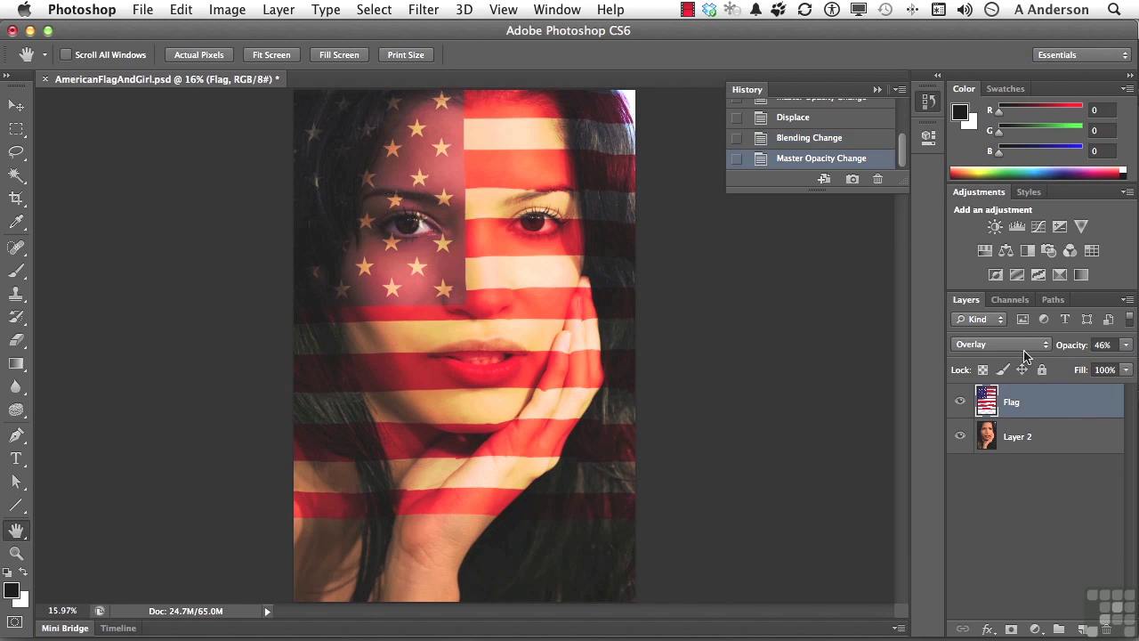
{"action": "left_click", "coordinate": [1023, 346]}
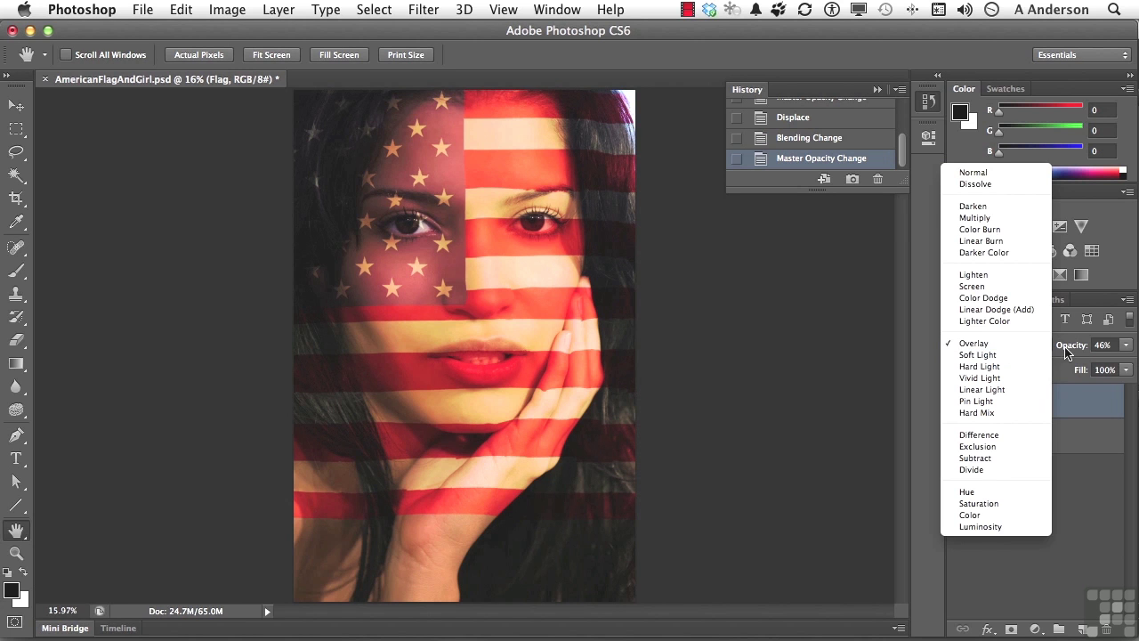
{"action": "left_click", "coordinate": [1077, 484]}
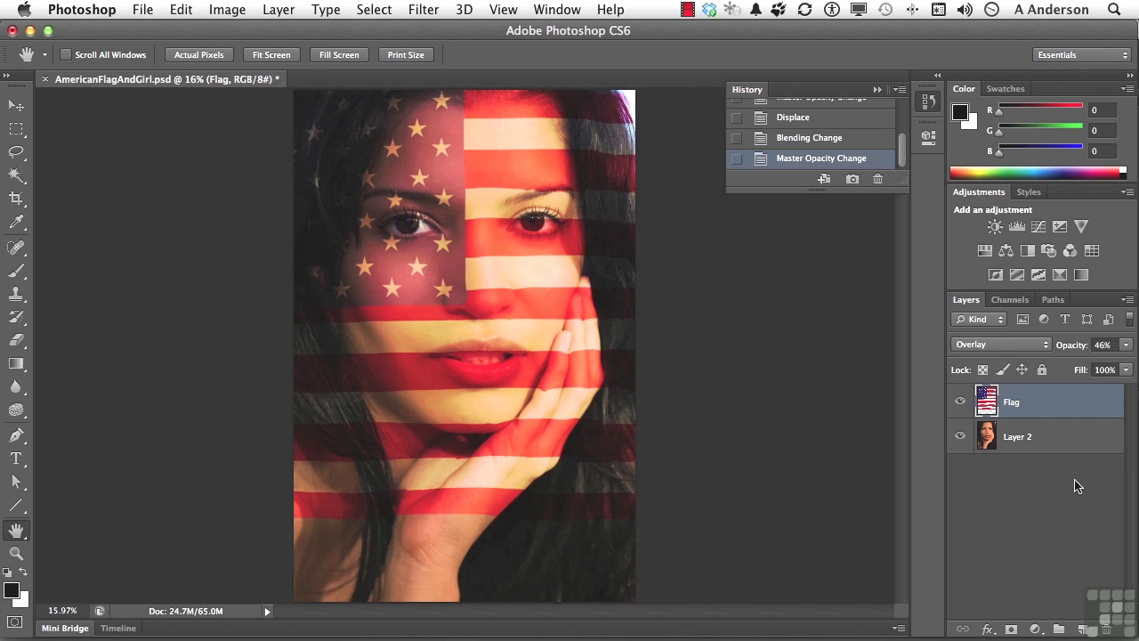
{"action": "left_click", "coordinate": [1010, 629]}
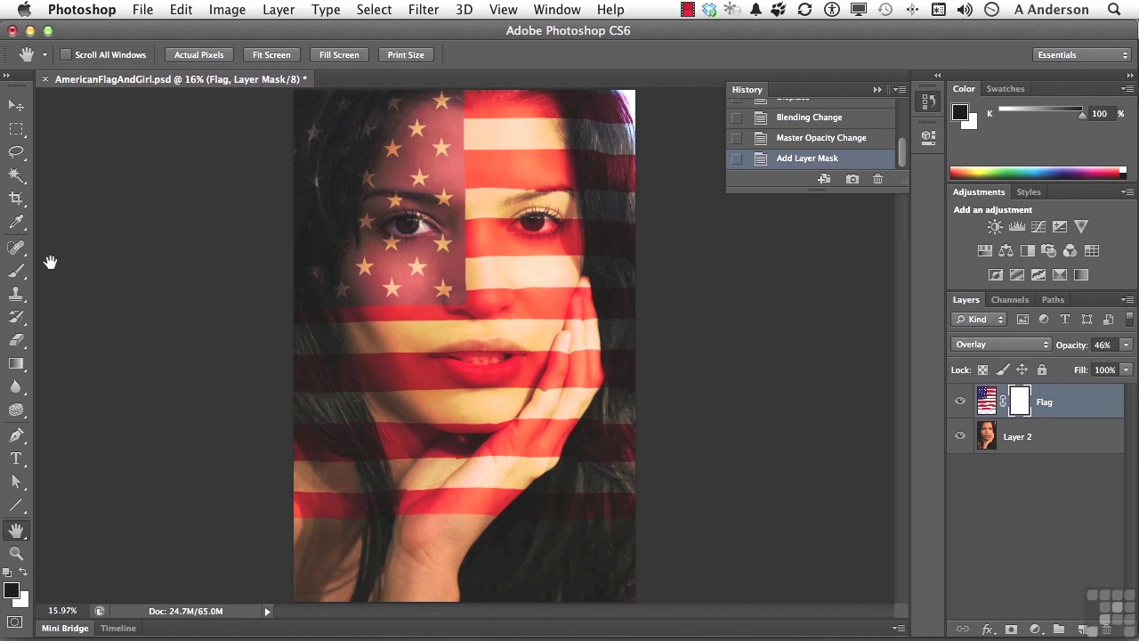
With a 400 px brush, paint black on the mask over the hair surrounding the face
{"action": "left_click", "coordinate": [17, 271]}
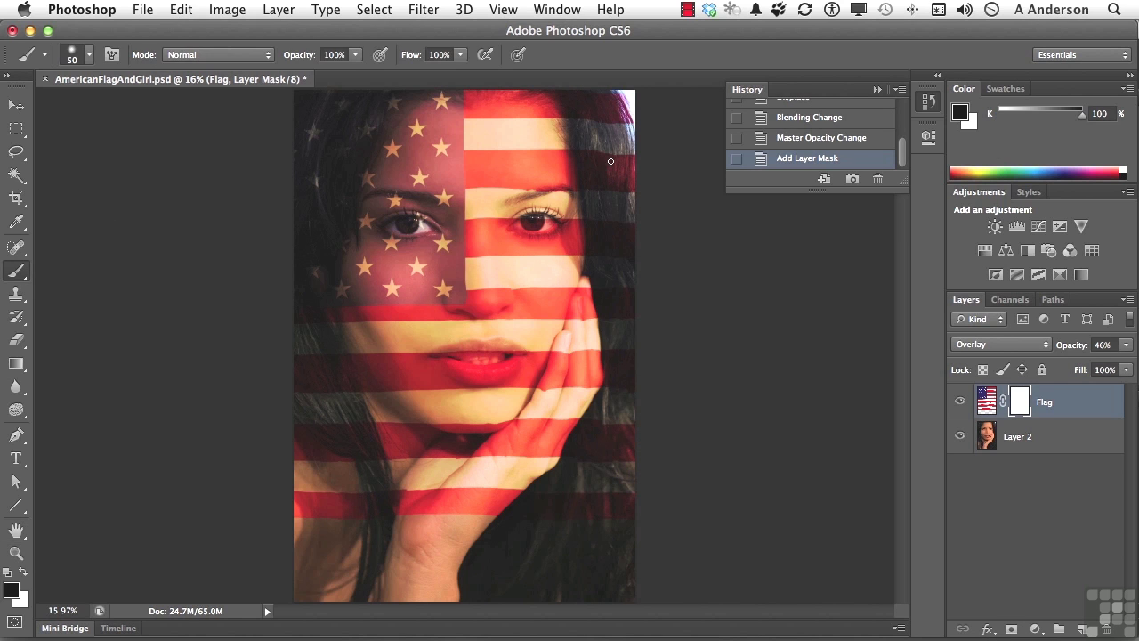
{"action": "key", "text": "bracketright"}
{"action": "key", "text": "bracketright"}
{"action": "key", "text": "bracketright"}
{"action": "key", "text": "bracketright"}
{"action": "key", "text": "bracketright"}
{"action": "key", "text": "bracketright"}
{"action": "key", "text": "bracketright"}
{"action": "key", "text": "bracketright"}
{"action": "mouse_move", "coordinate": [605, 120]}
{"action": "left_mouse_down"}
{"action": "mouse_move", "coordinate": [591, 95]}
{"action": "mouse_move", "coordinate": [629, 201]}
{"action": "mouse_move", "coordinate": [623, 145]}
{"action": "mouse_move", "coordinate": [622, 486]}
{"action": "mouse_move", "coordinate": [619, 437]}
{"action": "mouse_move", "coordinate": [551, 502]}
{"action": "mouse_move", "coordinate": [597, 380]}
{"action": "mouse_move", "coordinate": [559, 430]}
{"action": "mouse_move", "coordinate": [593, 373]}
{"action": "mouse_move", "coordinate": [588, 387]}
{"action": "mouse_move", "coordinate": [601, 285]}
{"action": "mouse_move", "coordinate": [548, 431]}
{"action": "mouse_move", "coordinate": [520, 464]}
{"action": "mouse_move", "coordinate": [536, 450]}
{"action": "mouse_move", "coordinate": [524, 445]}
{"action": "mouse_move", "coordinate": [536, 431]}
{"action": "mouse_move", "coordinate": [484, 489]}
{"action": "mouse_move", "coordinate": [417, 466]}
{"action": "mouse_move", "coordinate": [521, 454]}
{"action": "mouse_move", "coordinate": [462, 478]}
{"action": "mouse_move", "coordinate": [489, 521]}
{"action": "mouse_move", "coordinate": [522, 521]}
{"action": "mouse_move", "coordinate": [300, 501]}
{"action": "mouse_move", "coordinate": [449, 501]}
{"action": "mouse_move", "coordinate": [341, 482]}
{"action": "mouse_move", "coordinate": [467, 475]}
{"action": "mouse_move", "coordinate": [364, 444]}
{"action": "mouse_move", "coordinate": [418, 456]}
{"action": "mouse_move", "coordinate": [348, 407]}
{"action": "mouse_move", "coordinate": [380, 430]}
{"action": "mouse_move", "coordinate": [328, 372]}
{"action": "mouse_move", "coordinate": [296, 311]}
{"action": "mouse_move", "coordinate": [323, 388]}
{"action": "mouse_move", "coordinate": [361, 432]}
{"action": "mouse_move", "coordinate": [271, 340]}
{"action": "mouse_move", "coordinate": [289, 436]}
{"action": "mouse_move", "coordinate": [312, 425]}
{"action": "mouse_move", "coordinate": [353, 433]}
{"action": "mouse_move", "coordinate": [420, 492]}
{"action": "left_mouse_up"}
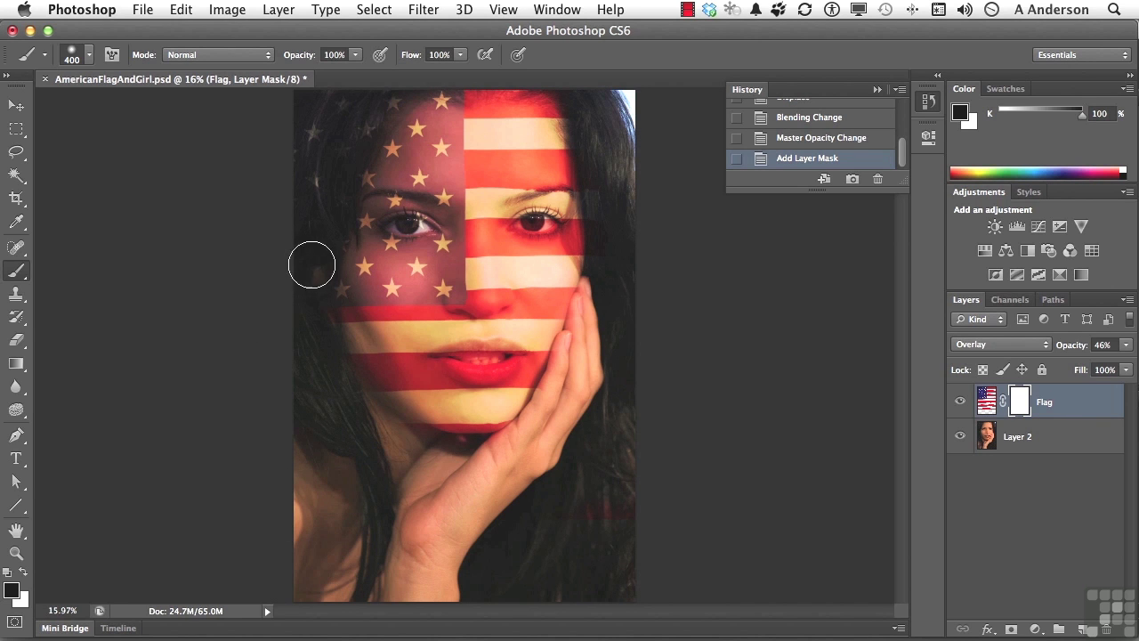
{"action": "mouse_move", "coordinate": [302, 293]}
{"action": "left_mouse_down"}
{"action": "mouse_move", "coordinate": [310, 201]}
{"action": "mouse_move", "coordinate": [337, 126]}
{"action": "mouse_move", "coordinate": [321, 158]}
{"action": "mouse_move", "coordinate": [356, 76]}
{"action": "left_mouse_up"}
{"action": "mouse_move", "coordinate": [305, 254]}
{"action": "left_mouse_down"}
{"action": "mouse_move", "coordinate": [297, 194]}
{"action": "mouse_move", "coordinate": [300, 303]}
{"action": "mouse_move", "coordinate": [339, 463]}
{"action": "left_mouse_up"}
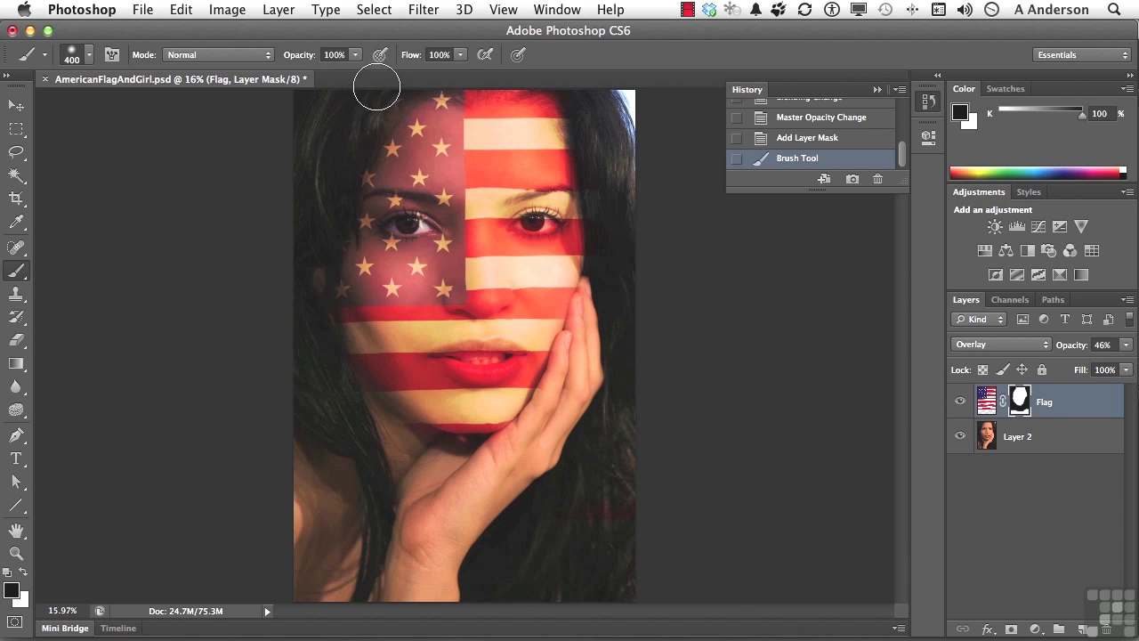
{"action": "left_click_drag", "start_coordinate": [386, 77], "coordinate": [319, 130]}
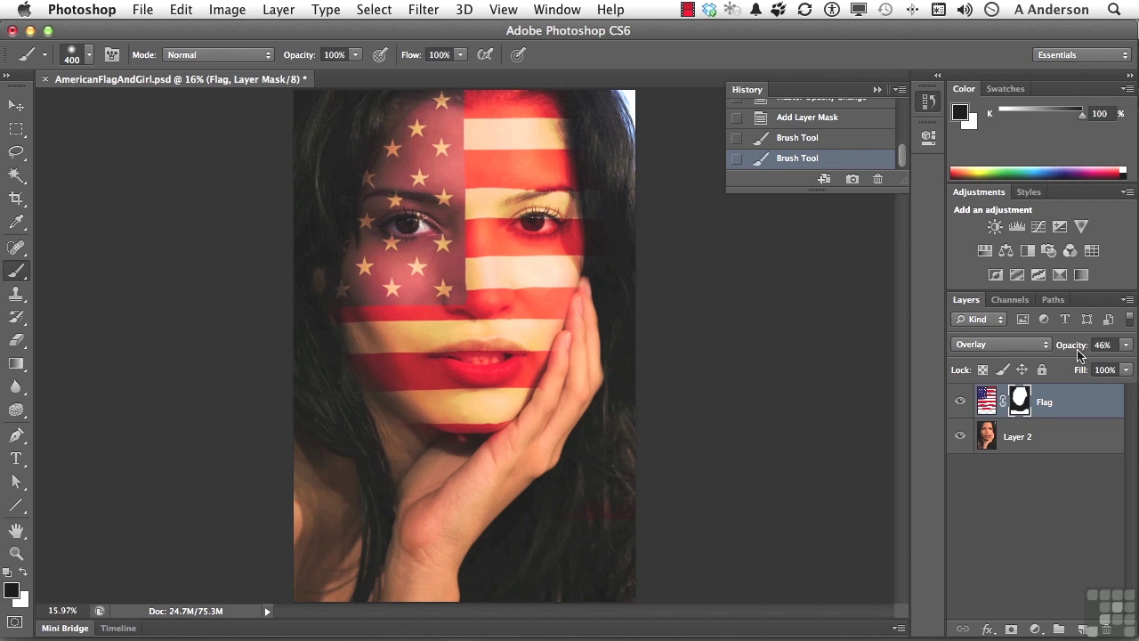
Lower the flag to 36% opacity and mask it off the eyes and teeth with an 80 px brush
{"action": "left_click_drag", "start_coordinate": [1075, 353], "coordinate": [1066, 354]}
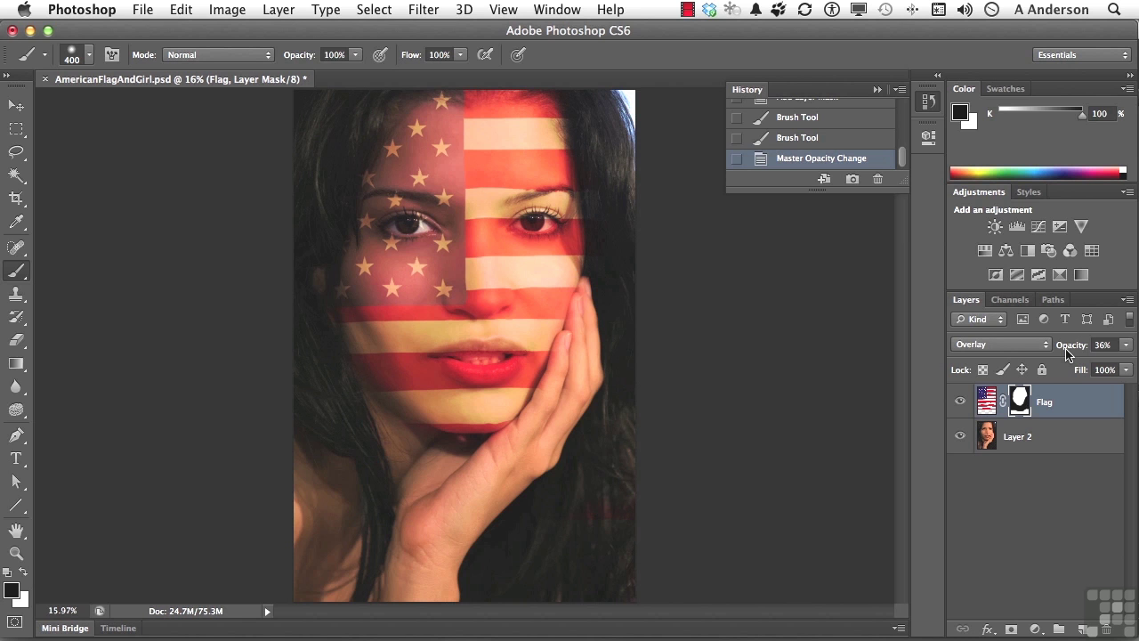
{"action": "key", "text": "super+plus"}
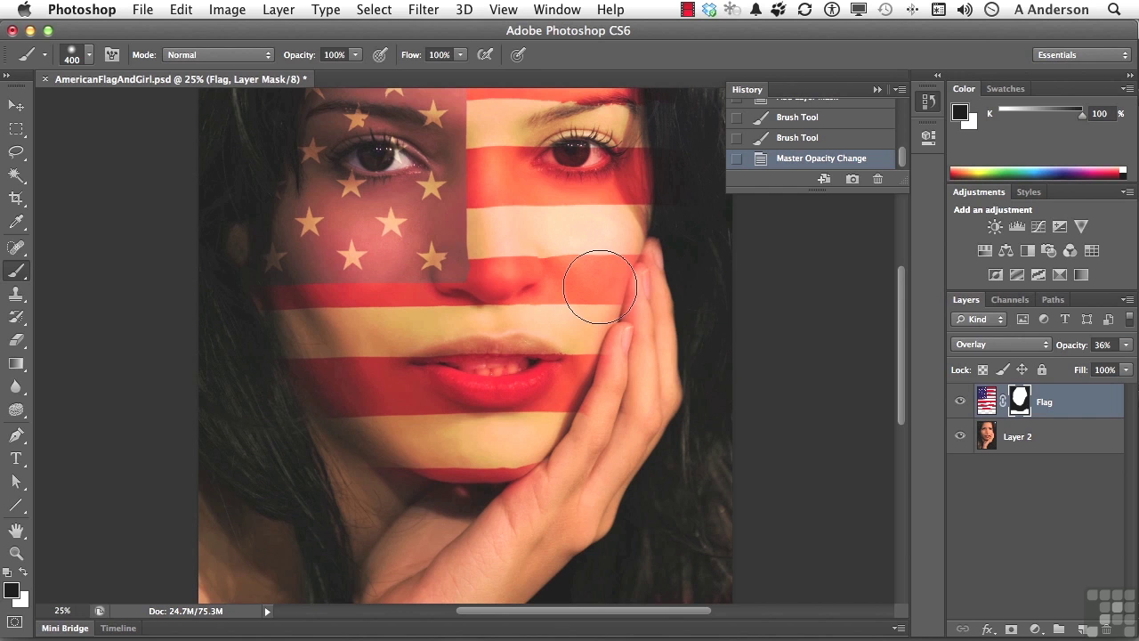
{"action": "key", "text": "bracketleft"}
{"action": "key", "text": "bracketleft"}
{"action": "key", "text": "bracketleft"}
{"action": "key", "text": "bracketleft"}
{"action": "key", "text": "bracketleft"}
{"action": "key", "text": "bracketleft"}
{"action": "key", "text": "bracketleft"}
{"action": "key", "text": "bracketleft"}
{"action": "key", "text": "bracketleft"}
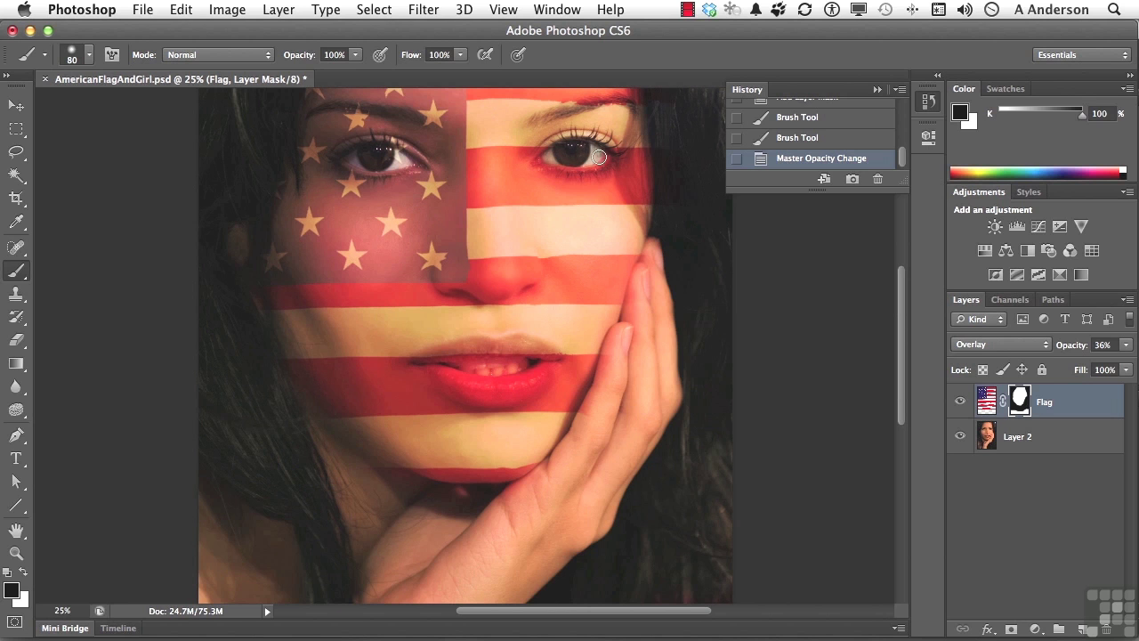
{"action": "left_click_drag", "start_coordinate": [555, 153], "coordinate": [593, 156]}
{"action": "left_click", "coordinate": [393, 157]}
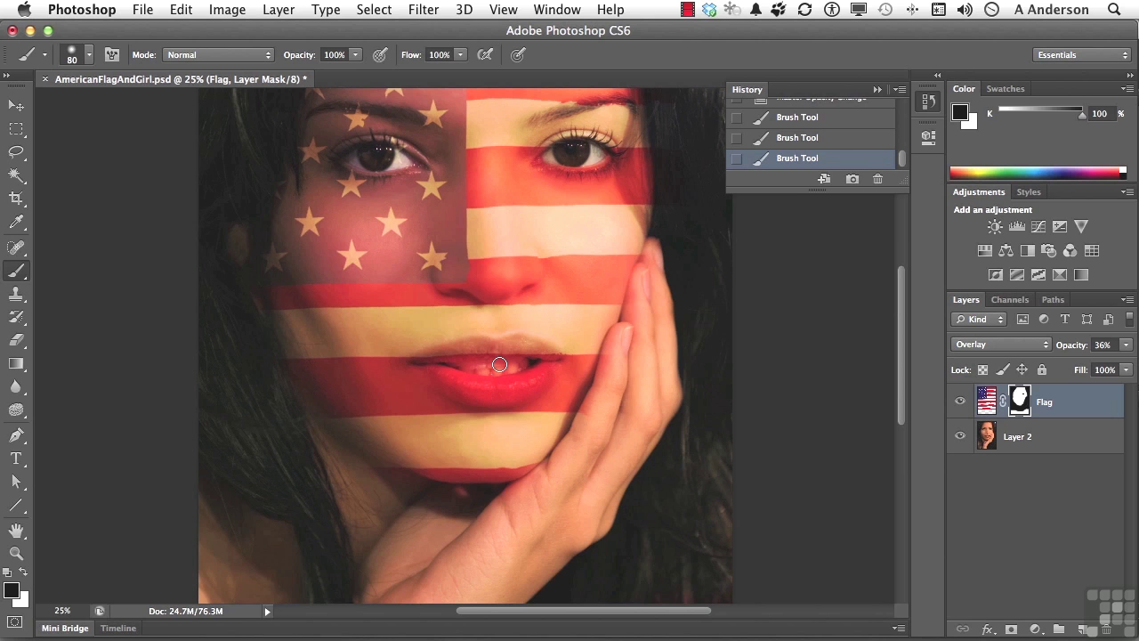
{"action": "mouse_move", "coordinate": [499, 364]}
{"action": "left_mouse_down"}
{"action": "mouse_move", "coordinate": [531, 362]}
{"action": "mouse_move", "coordinate": [453, 365]}
{"action": "mouse_move", "coordinate": [527, 363]}
{"action": "mouse_move", "coordinate": [484, 366]}
{"action": "left_mouse_up"}
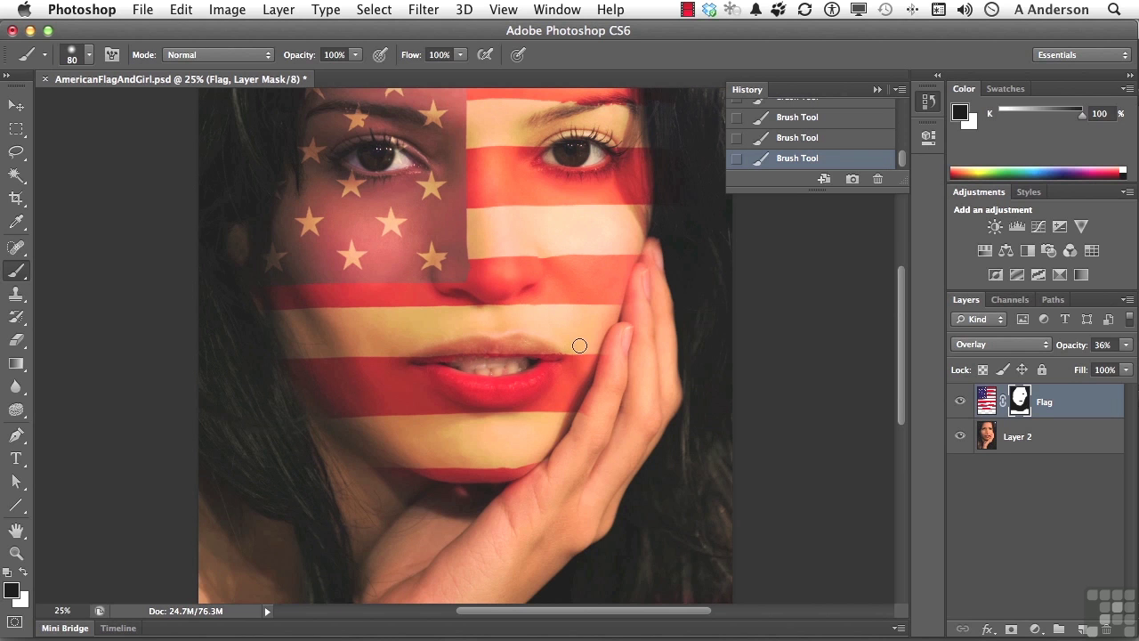
{"action": "key", "text": "super+minus"}
{"action": "key", "text": "super+minus"}
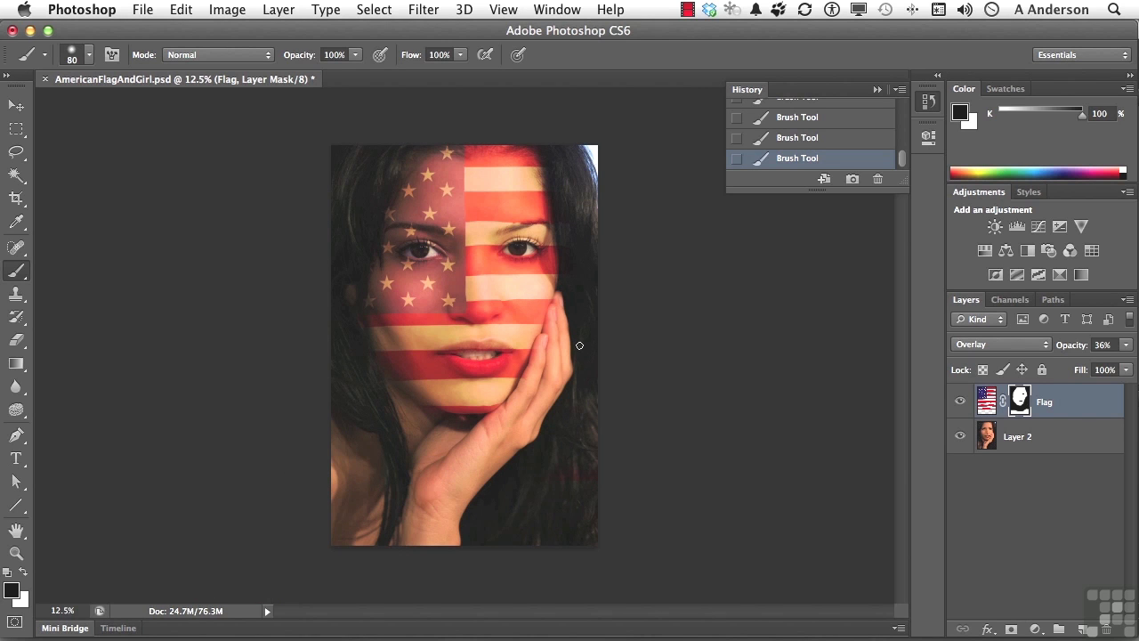
Reapply the last-used Displace filter from the top of the Filter menu
{"action": "left_click", "coordinate": [424, 9]}
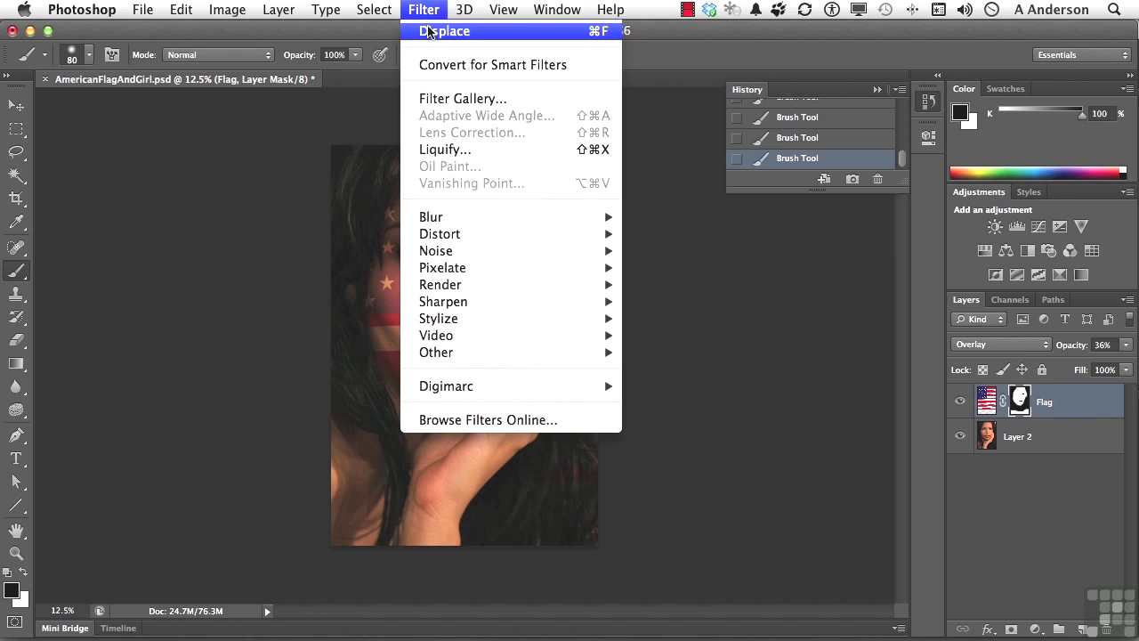
{"action": "left_click", "coordinate": [428, 31]}
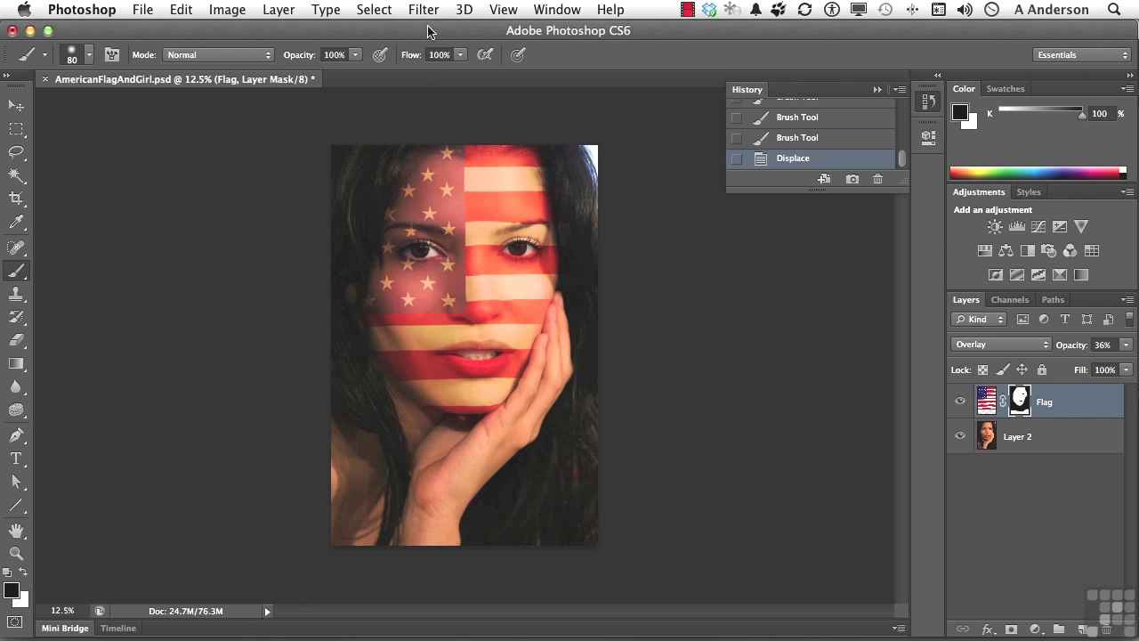